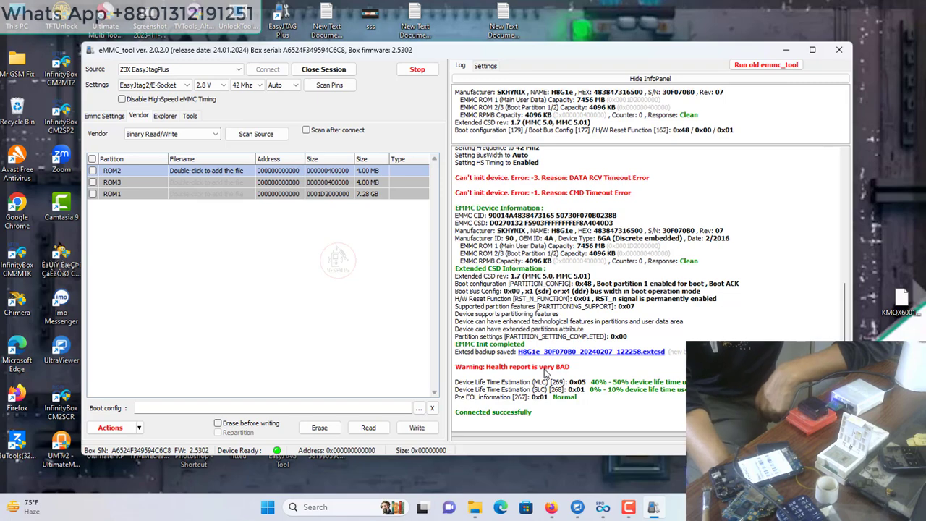
# Review the connection log, the eMMC boot configuration and the hardware partition settings of the connected chip.
pyautogui.moveTo(559, 51); pyautogui.dragTo(549, 42)
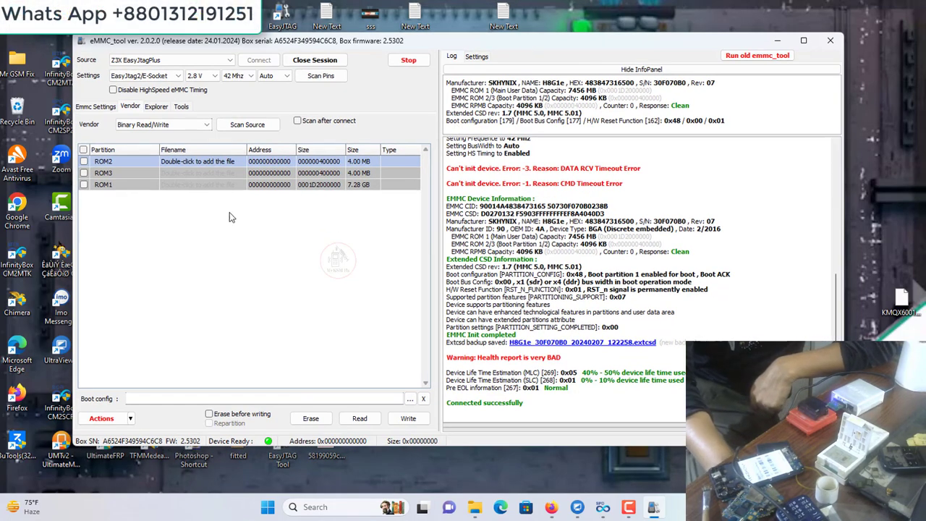
pyautogui.scroll(10, 557, 257)
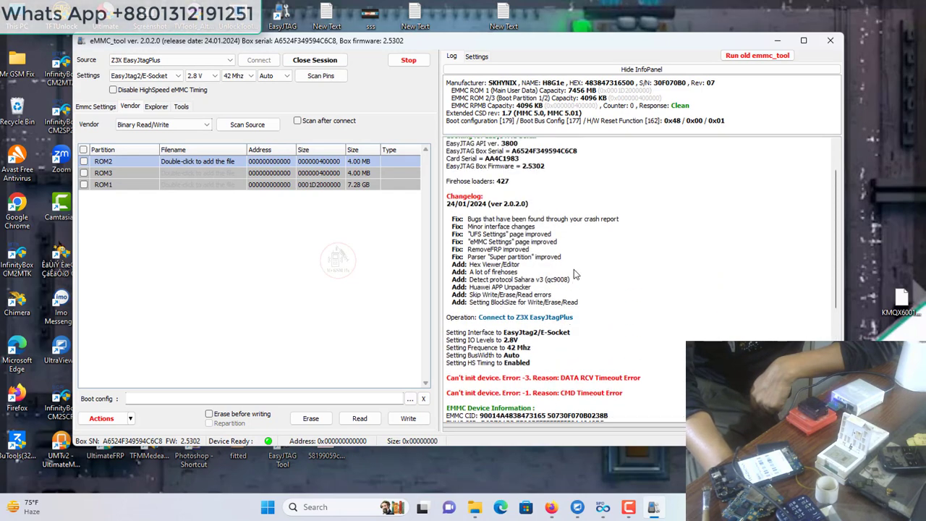
pyautogui.scroll(-10, 488, 242)
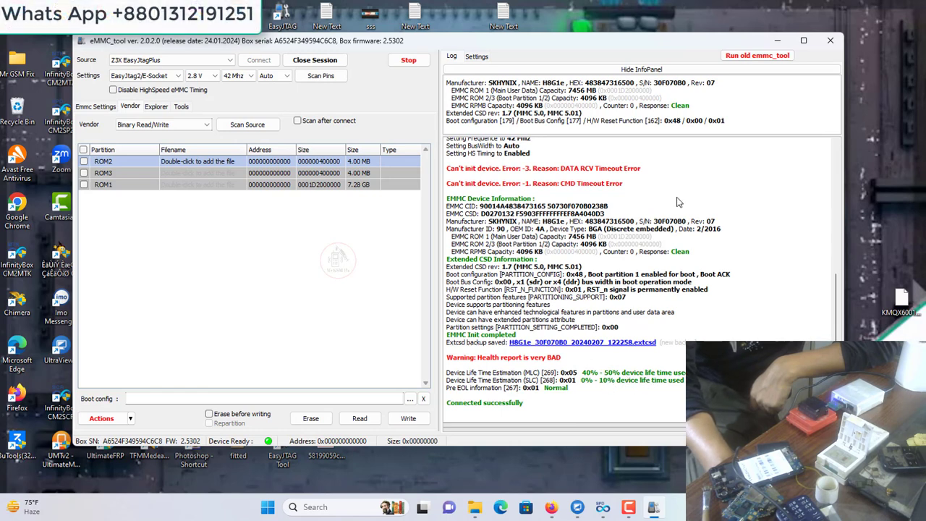
pyautogui.click(95, 107)
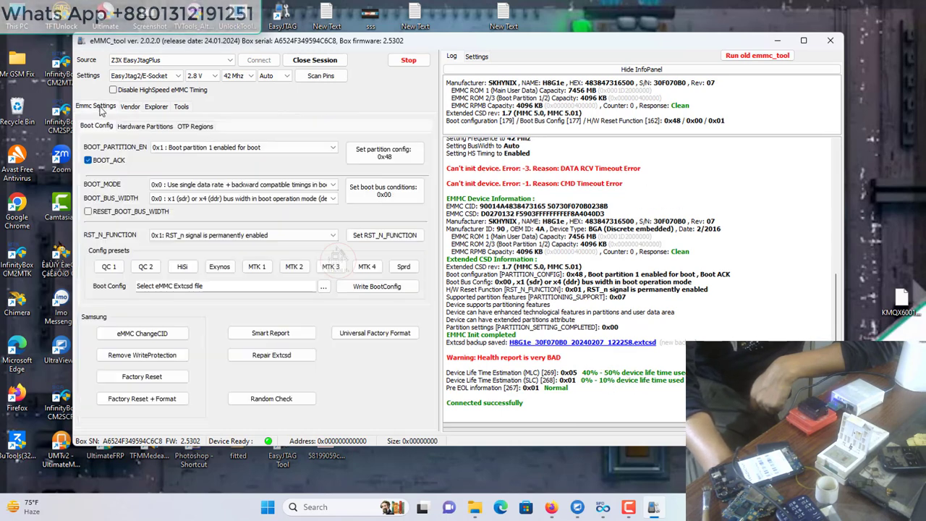
pyautogui.click(154, 107)
pyautogui.click(184, 108)
pyautogui.click(108, 107)
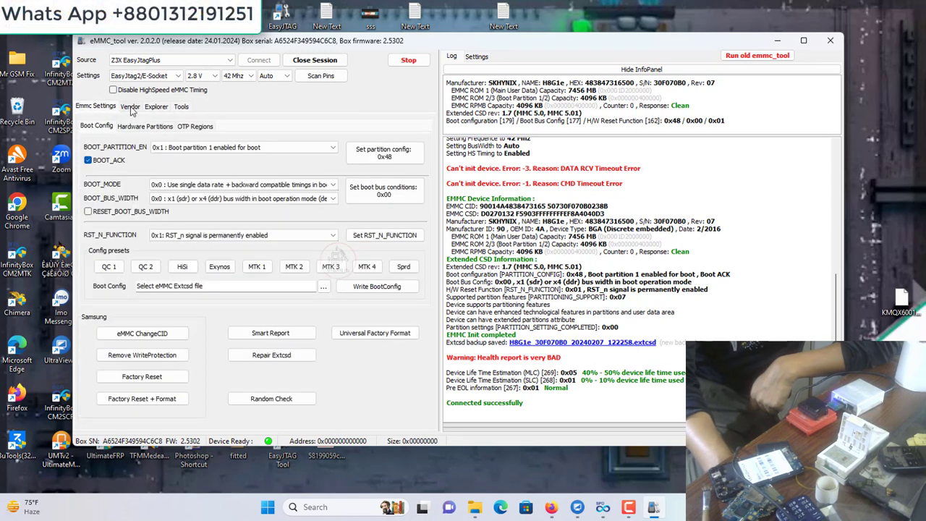
pyautogui.click(143, 127)
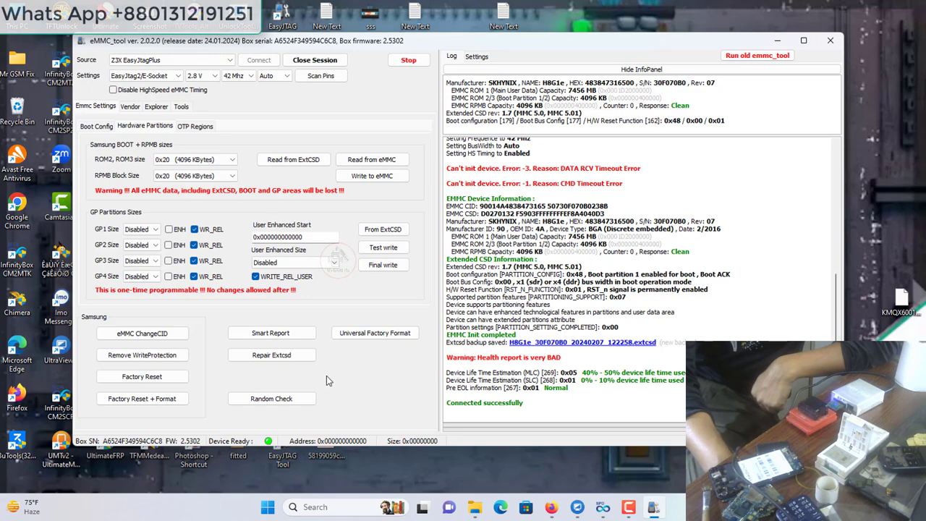
# View the saved ExtCSD backup in its folder from the log link and close the folder again.
pyautogui.click(382, 230)
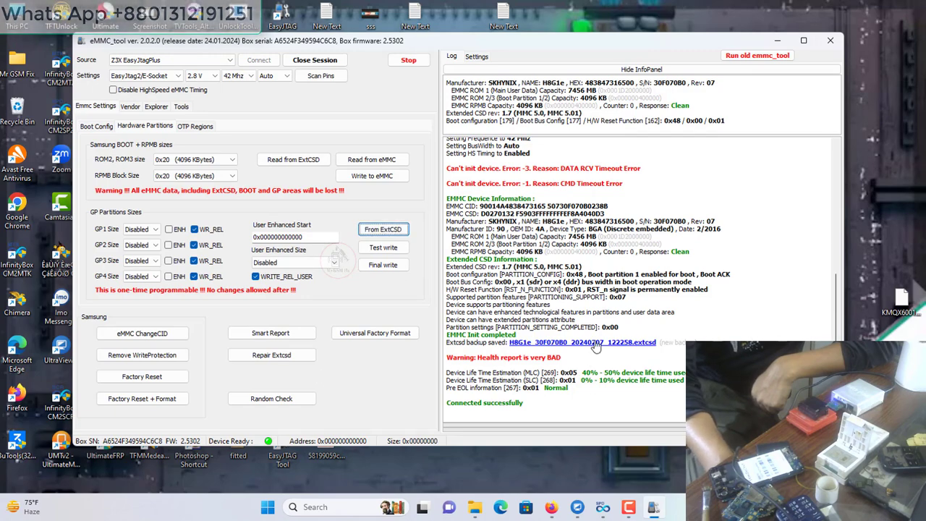
pyautogui.click(596, 345)
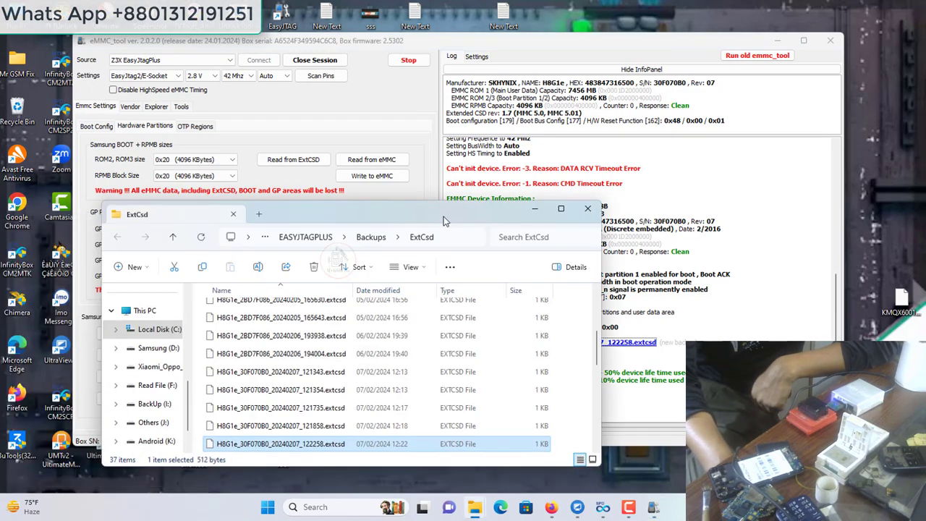
pyautogui.click(585, 209)
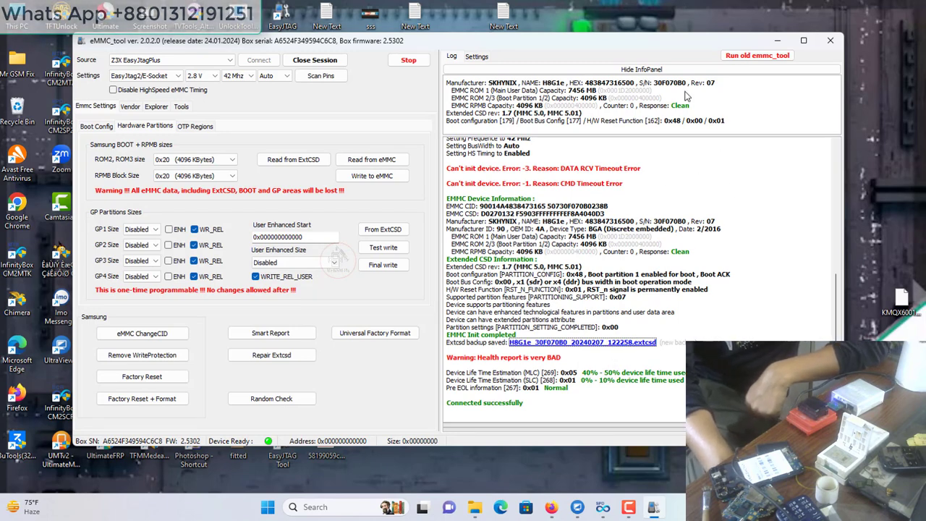
pyautogui.scroll(3, 607, 247)
pyautogui.scroll(-3, 608, 248)
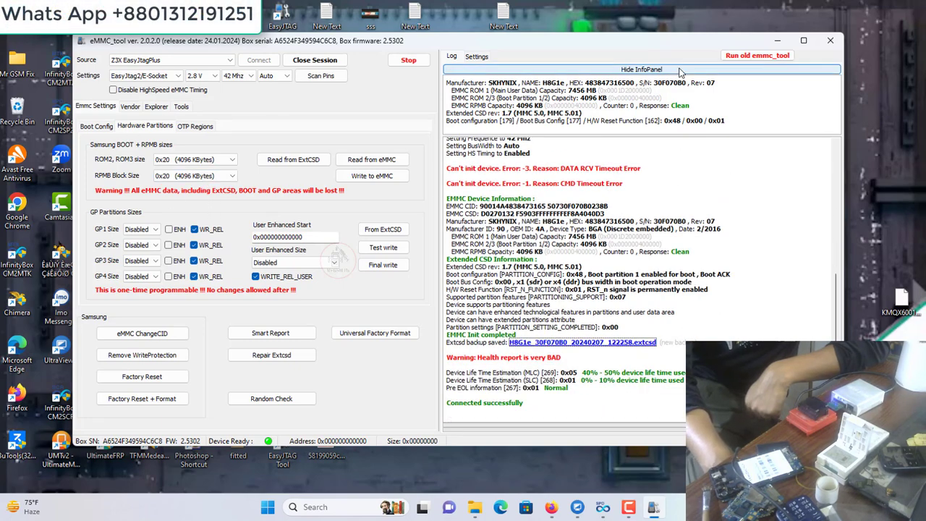
# Switch to the old eMMC_tool Suite and check the eMMC to read its device information and phone firmware details.
pyautogui.click(756, 55)
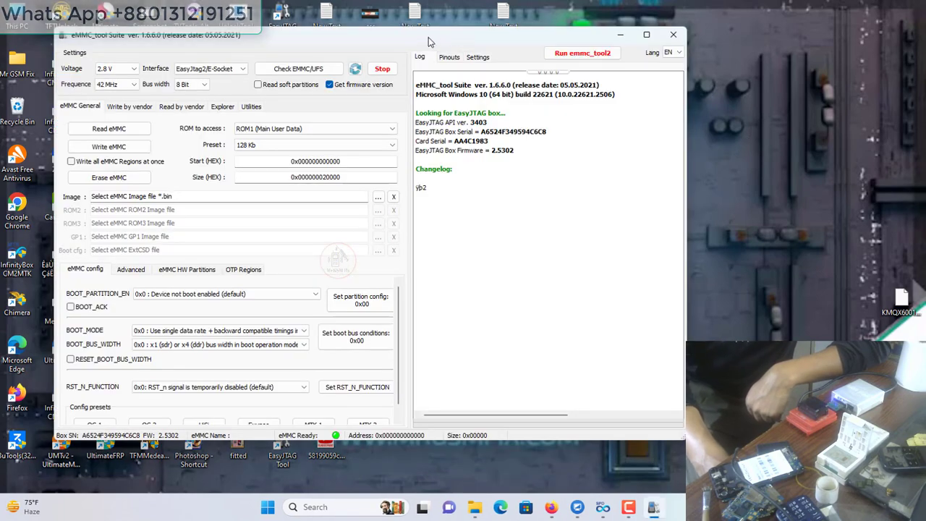
pyautogui.moveTo(428, 37); pyautogui.dragTo(535, 56)
pyautogui.click(404, 83)
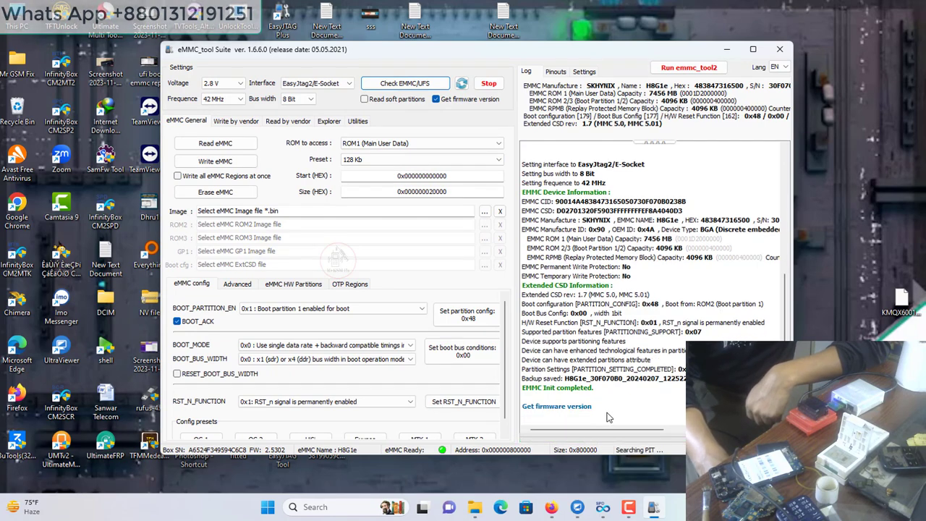
pyautogui.click(589, 342)
pyautogui.click(574, 362)
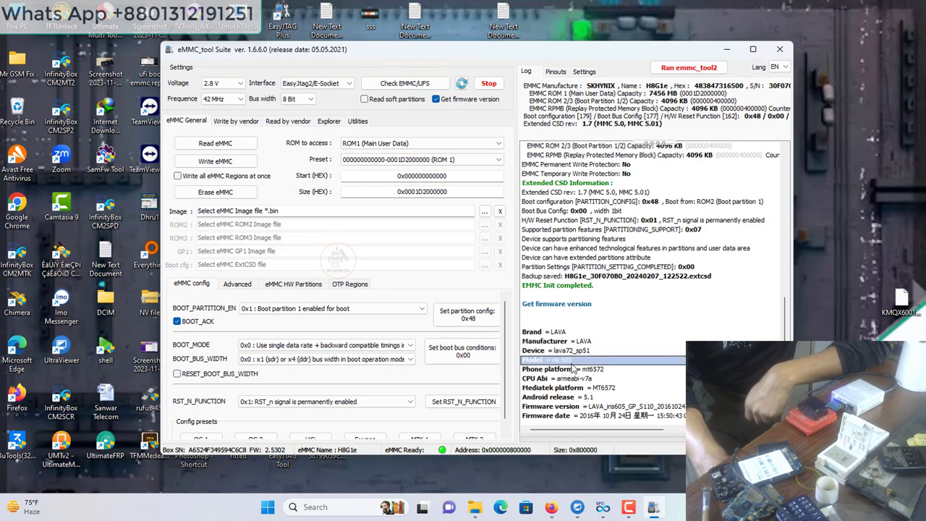
# Switch back to eMMC_tool 2, connect to the chip through Z3X EasyJtagPlus and look over its eMMC settings.
pyautogui.click(694, 71)
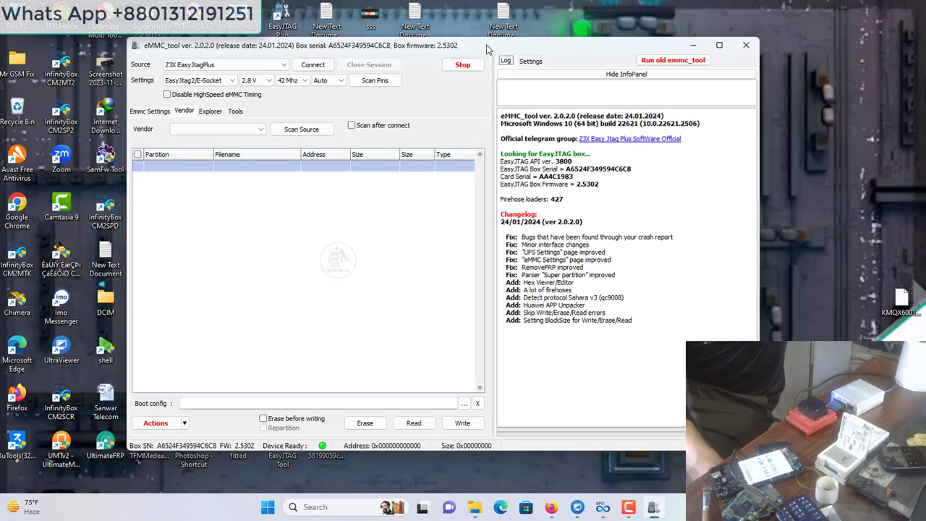
pyautogui.click(315, 63)
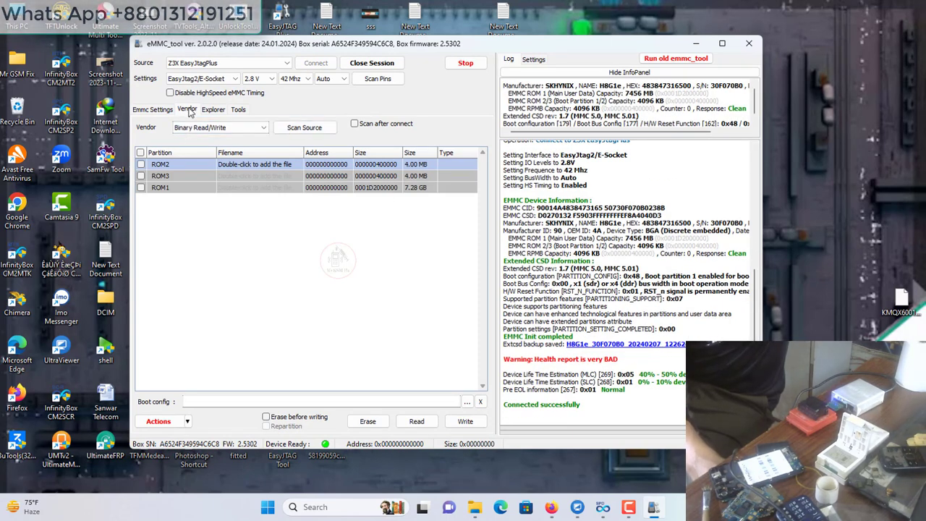
pyautogui.click(162, 112)
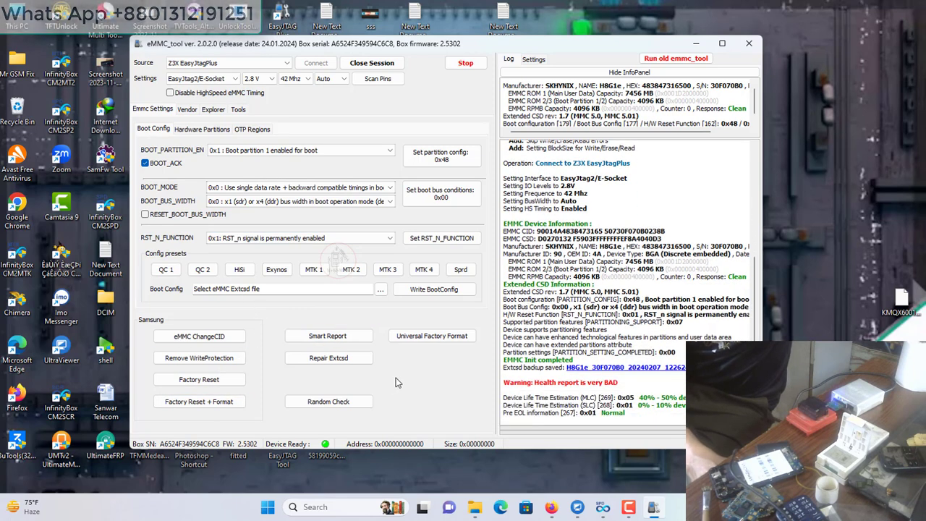
pyautogui.click(214, 128)
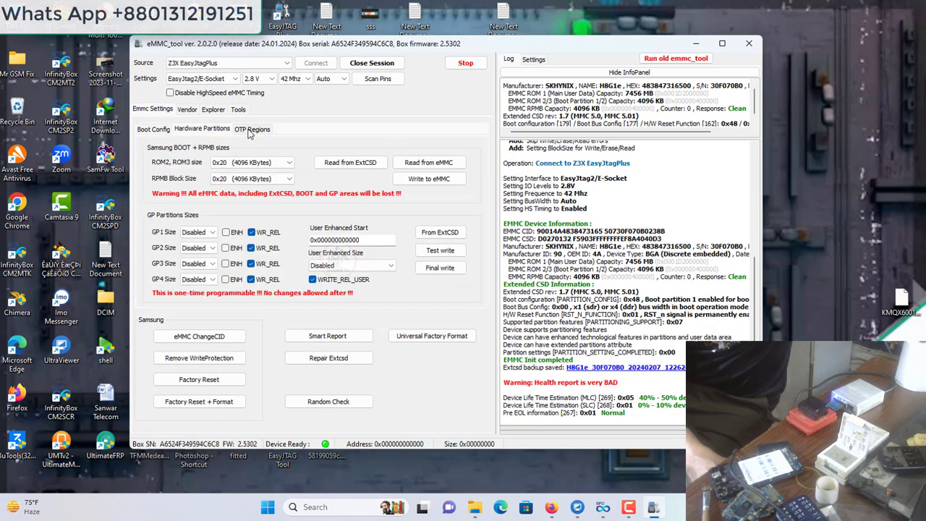
pyautogui.click(253, 130)
# Erase the ROM2, ROM3 and ROM1 partitions with the Binary Read/Write vendor mode, accepting the damage warning.
pyautogui.click(188, 109)
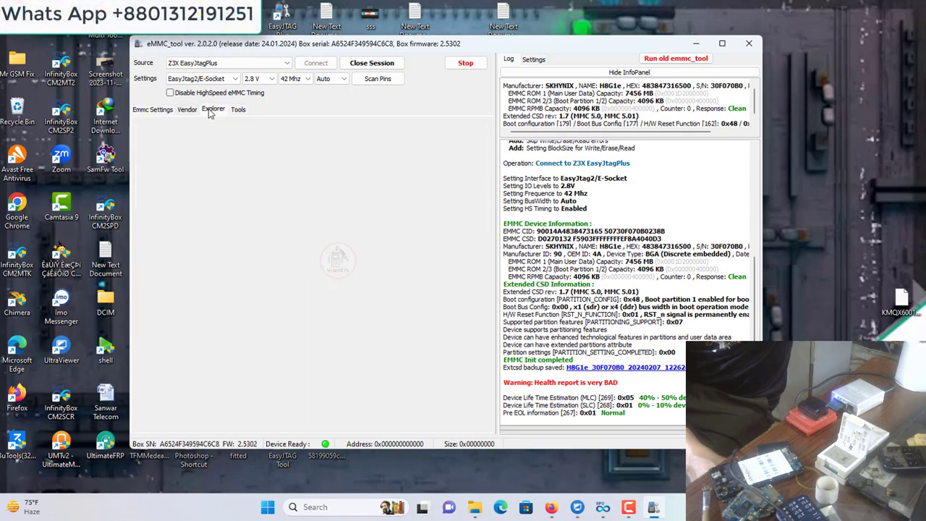
pyautogui.click(367, 421)
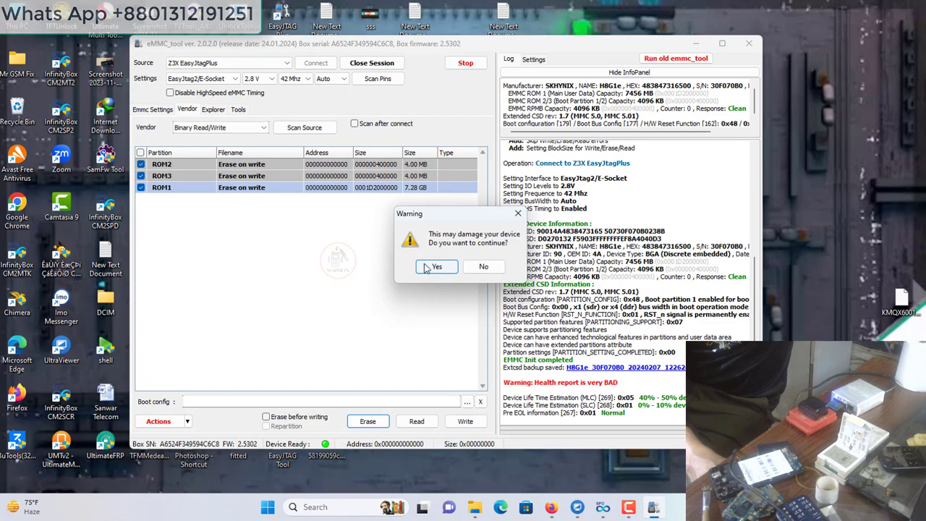
pyautogui.click(428, 267)
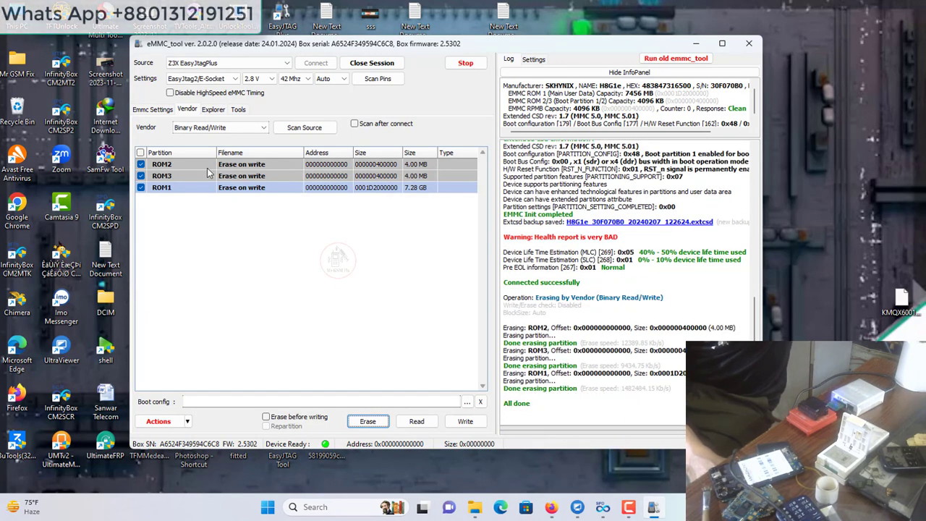
# Run Universal Factory Format on the eMMC from the eMMC settings and accept the damage warning.
pyautogui.click(152, 109)
pyautogui.click(187, 110)
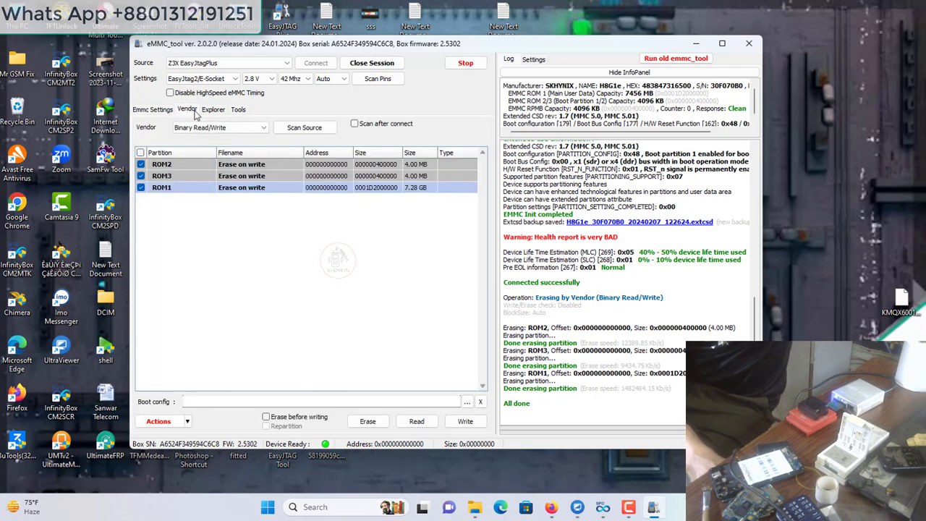
pyautogui.click(154, 110)
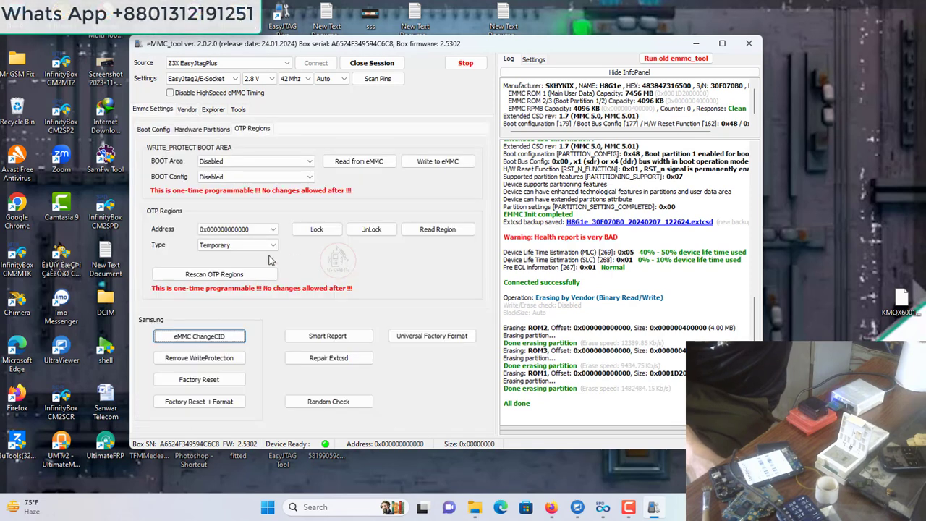
pyautogui.click(187, 109)
pyautogui.click(154, 110)
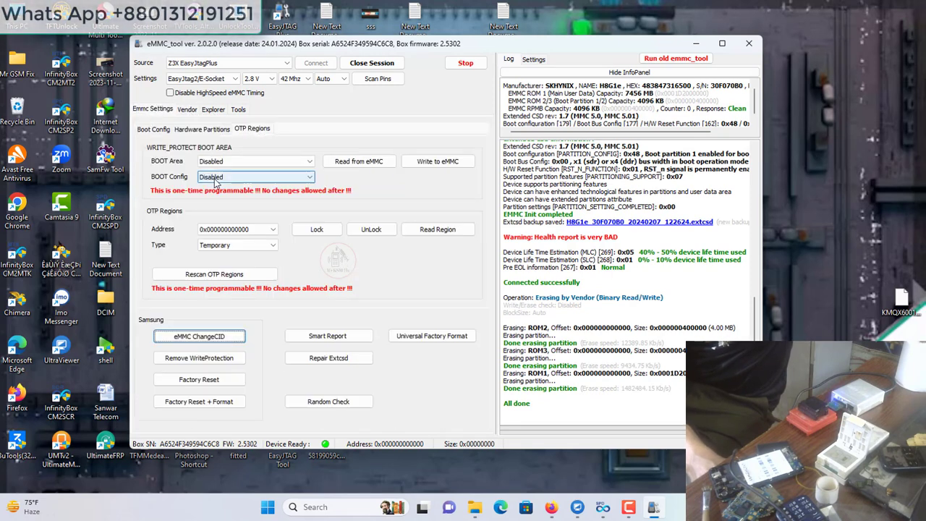
pyautogui.click(151, 131)
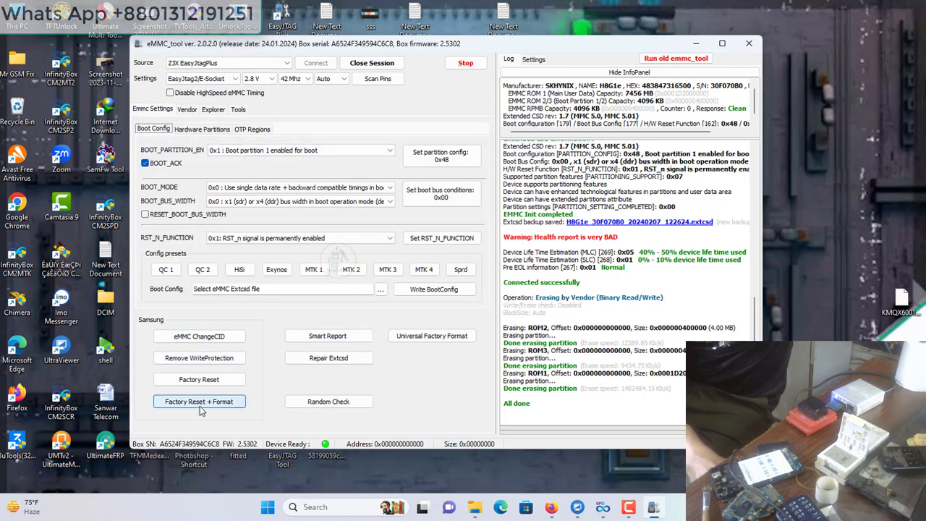
pyautogui.click(431, 335)
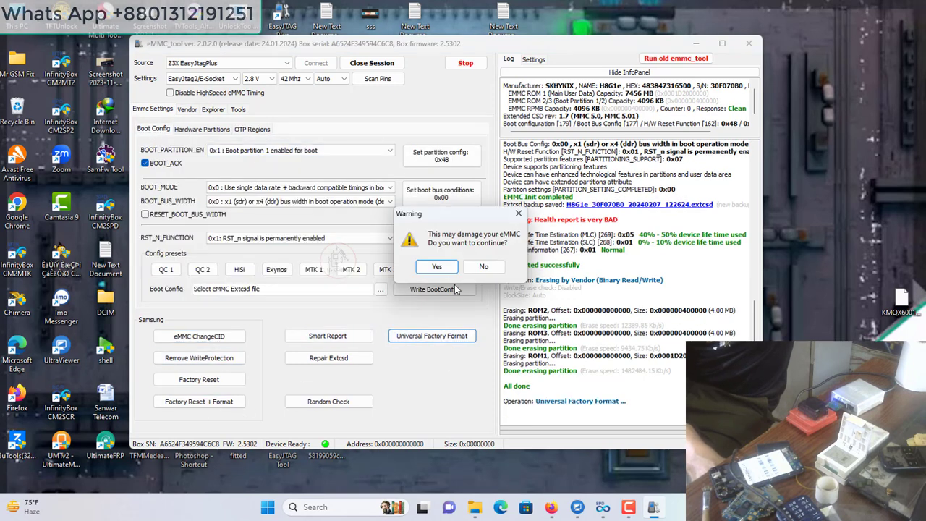
pyautogui.click(437, 267)
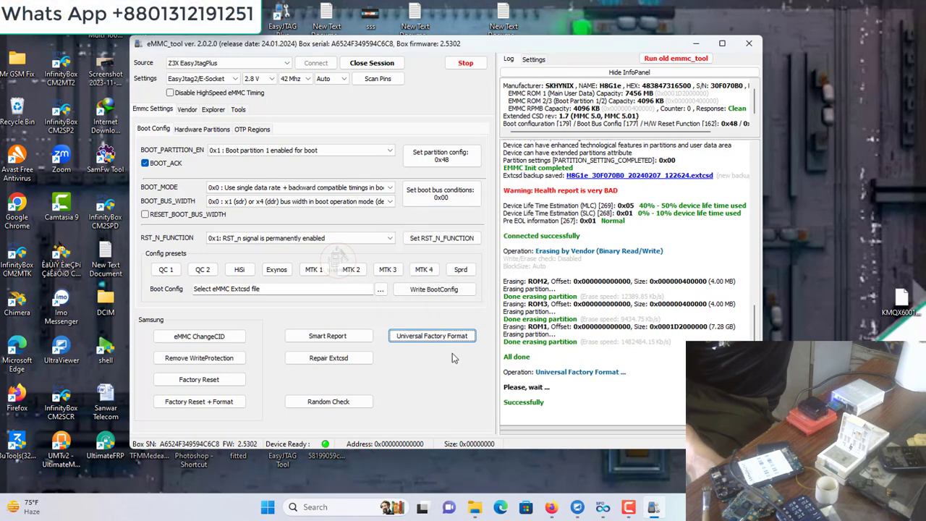
# Load the GP partition sizes from the ExtCSD backup H8G1e_30F070B0_20240207_122624.extcsd in the EASYJTAGPLUS backups folder.
pyautogui.click(201, 130)
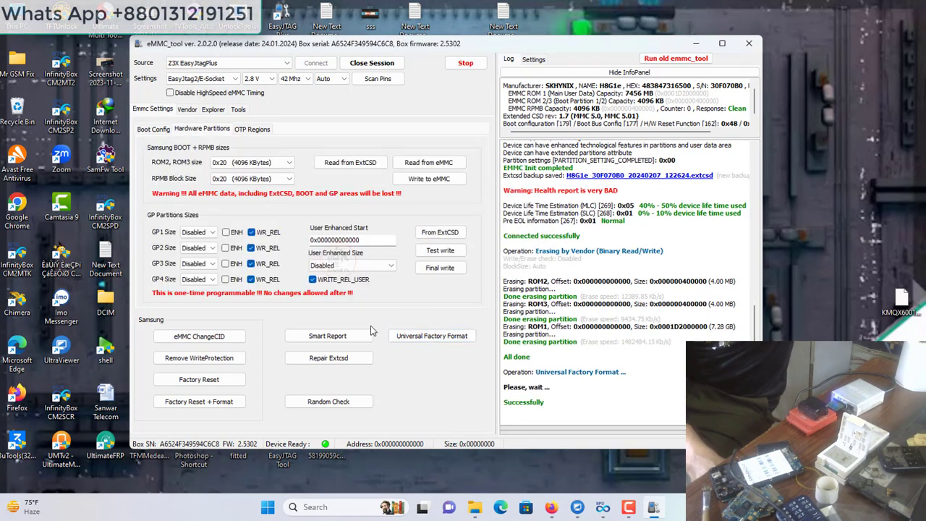
pyautogui.click(439, 232)
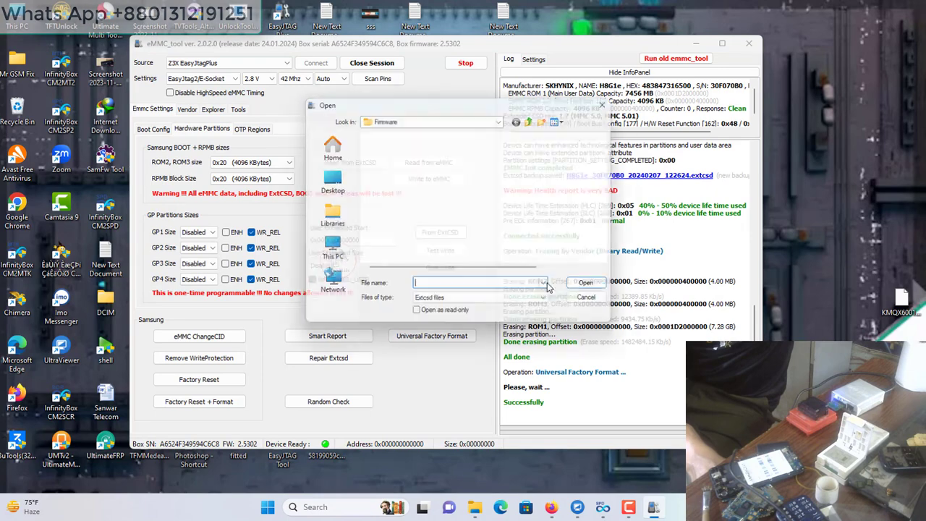
pyautogui.moveTo(424, 101); pyautogui.dragTo(311, 97)
pyautogui.click(318, 113)
pyautogui.scroll(2, 304, 166)
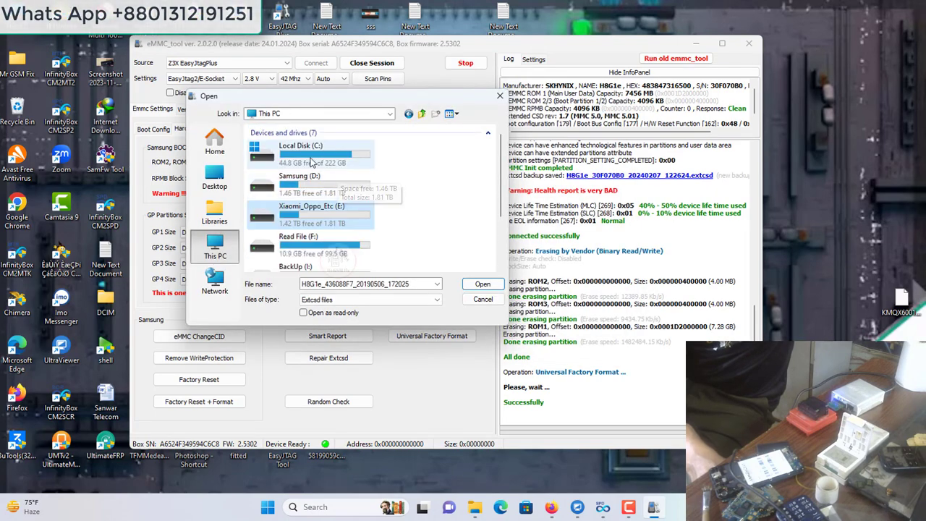
pyautogui.click(311, 145)
pyautogui.scroll(-2, 286, 217)
pyautogui.scroll(2, 287, 253)
pyautogui.doubleClick(290, 189)
pyautogui.scroll(-3, 285, 217)
pyautogui.doubleClick(285, 257)
pyautogui.doubleClick(303, 155)
pyautogui.doubleClick(304, 176)
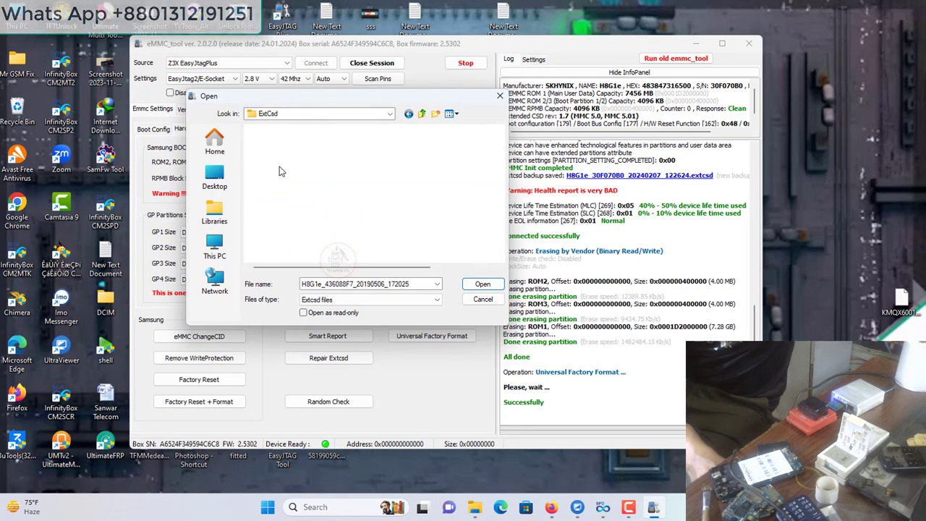
pyautogui.click(326, 178)
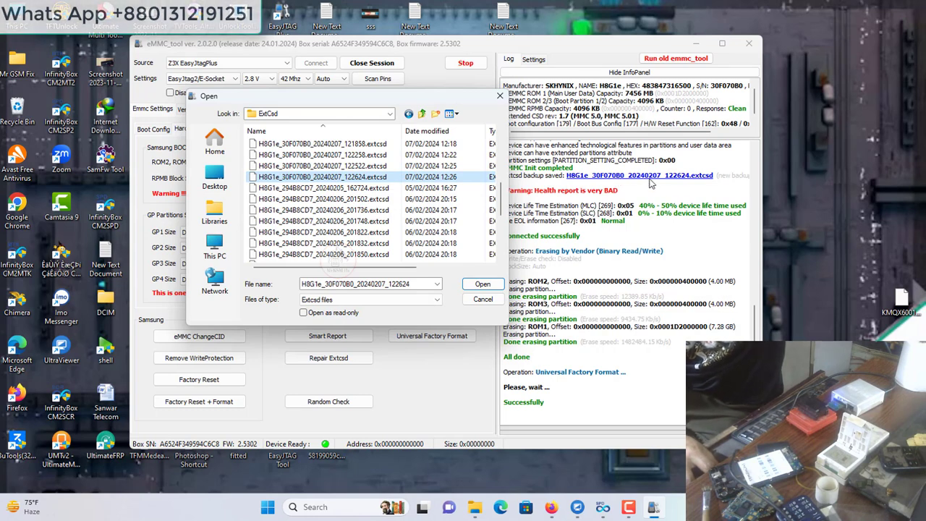
pyautogui.doubleClick(367, 178)
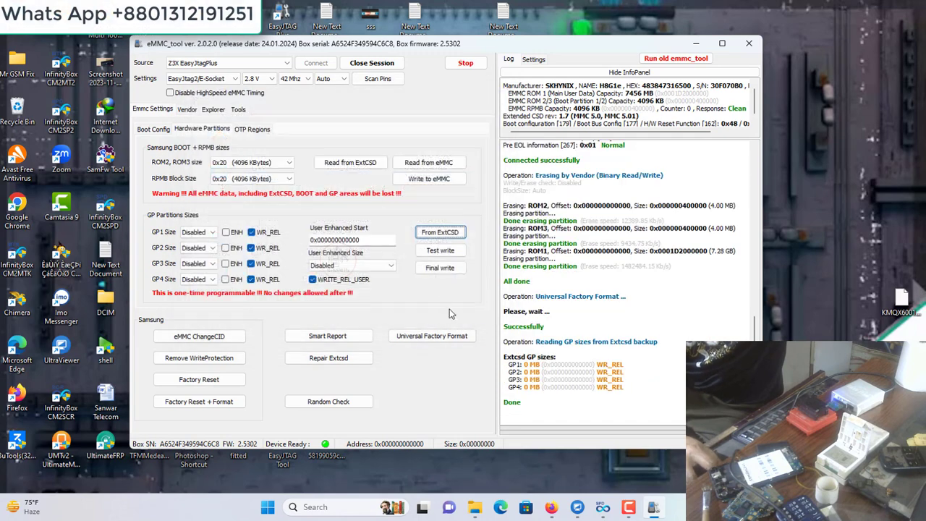
# Apply the final write of the GP partition sizes to the eMMC and reconnect the chip through Z3X EasyJtagPlus.
pyautogui.click(437, 269)
pyautogui.click(436, 265)
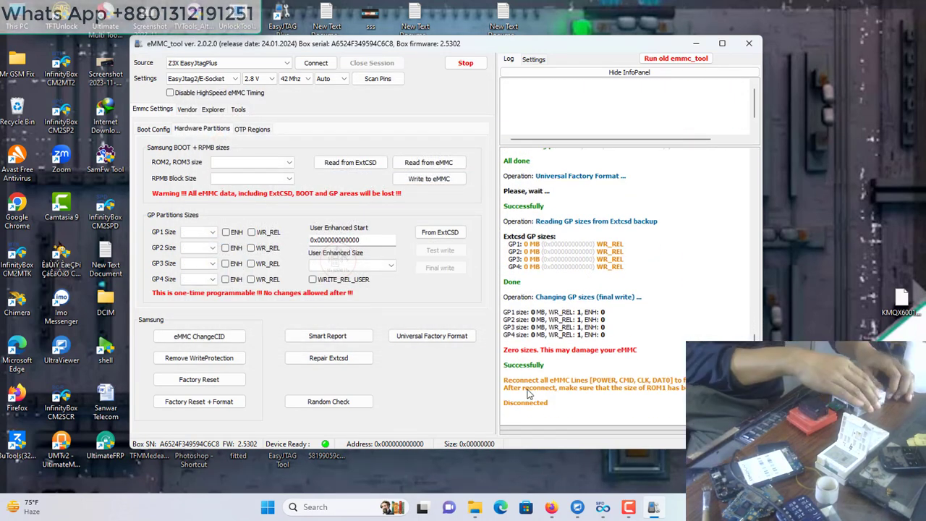
pyautogui.click(315, 63)
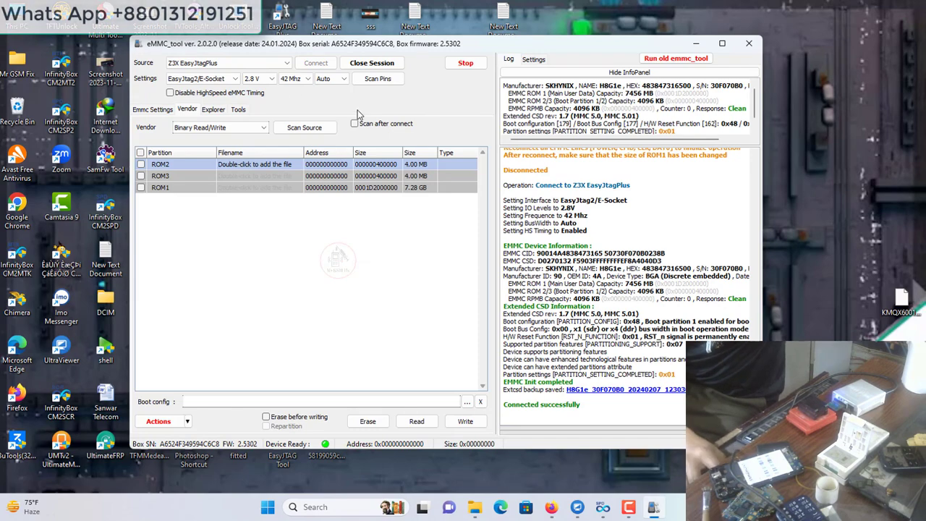
pyautogui.moveTo(324, 44); pyautogui.dragTo(344, 49)
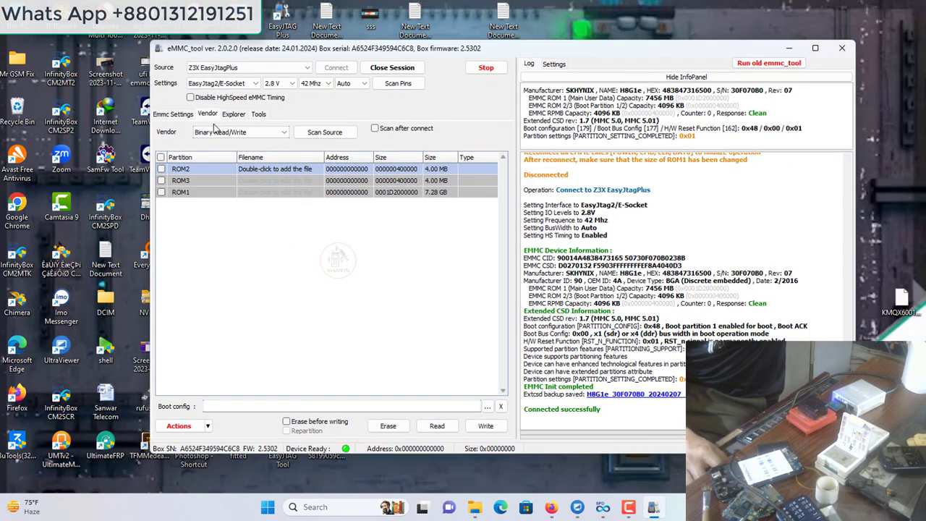
# Run Universal Factory Format on the reconnected eMMC from the eMMC settings and accept the warning.
pyautogui.click(179, 115)
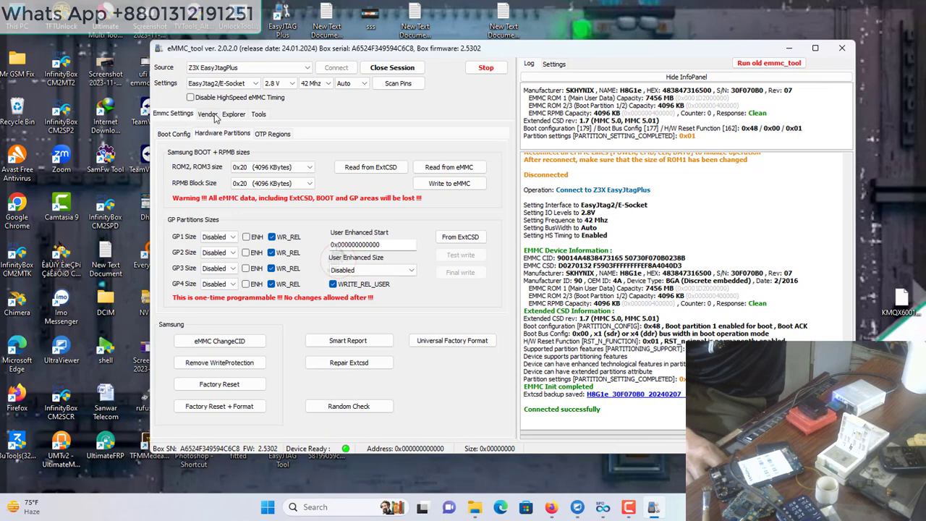
pyautogui.click(458, 345)
pyautogui.click(436, 264)
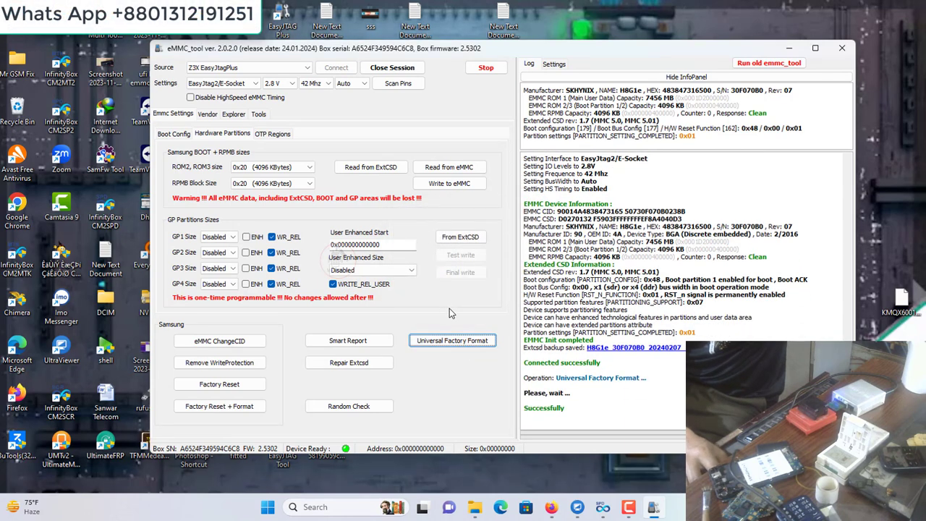
pyautogui.click(258, 113)
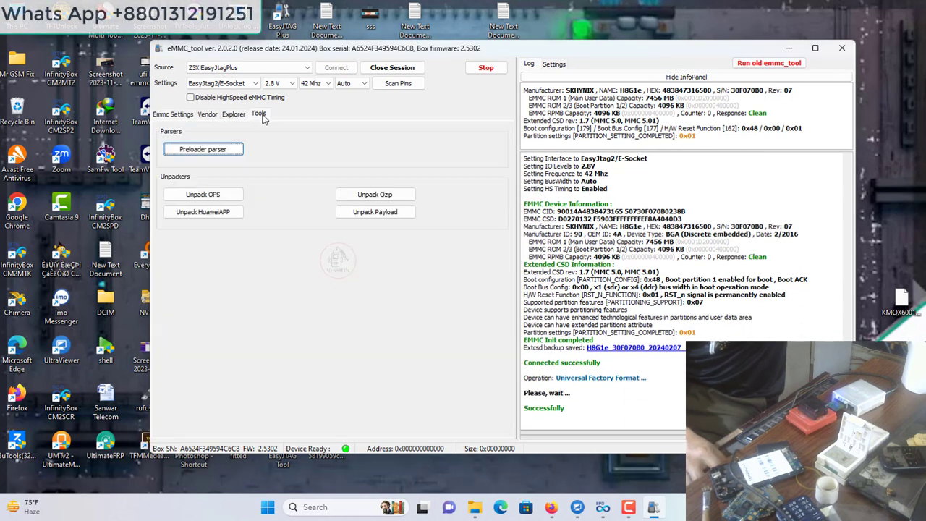
pyautogui.click(233, 114)
pyautogui.click(208, 113)
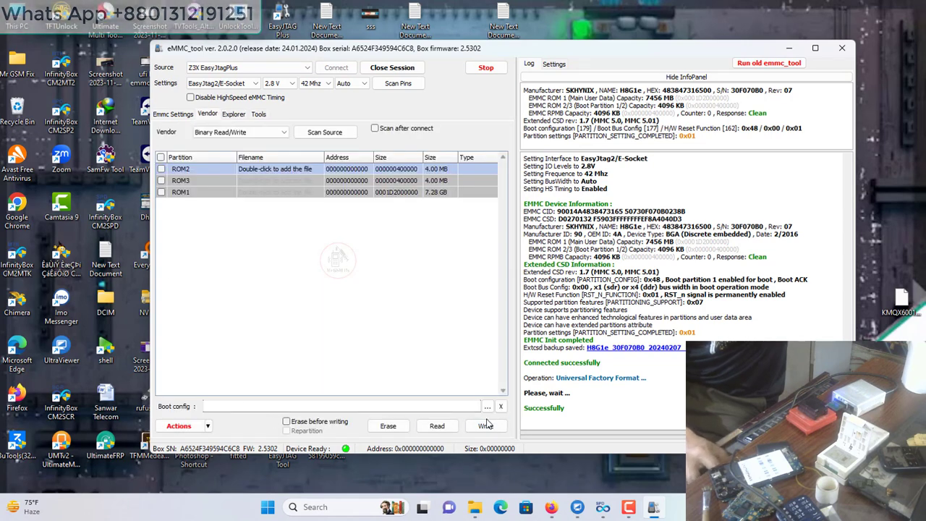
pyautogui.click(208, 426)
pyautogui.press('Escape')
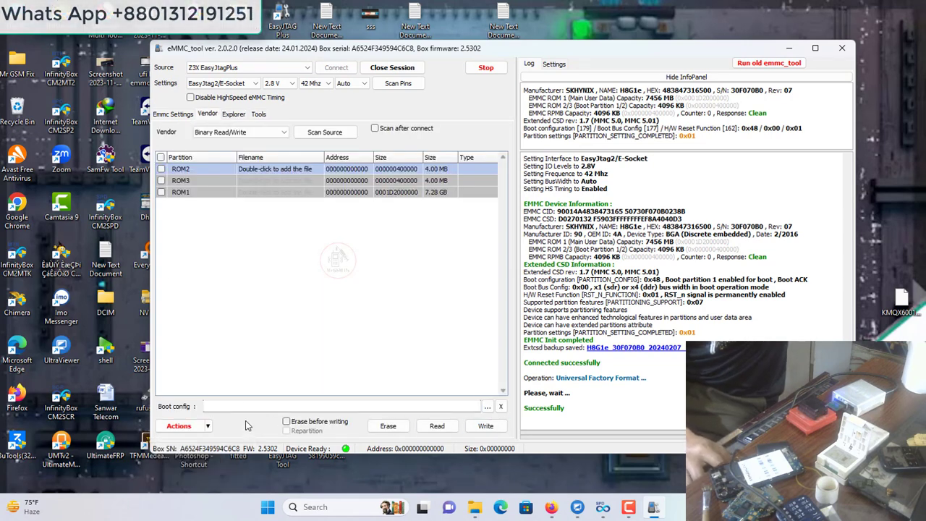
pyautogui.click(177, 115)
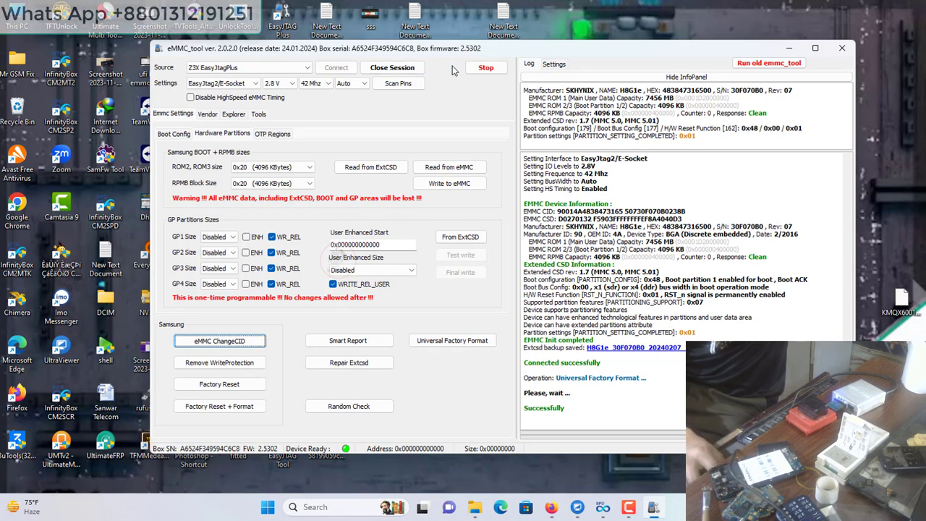
# Switch from the current eMMC tool to the old emmc_tool suite.
pyautogui.click(760, 64)
pyautogui.rightClick(685, 143)
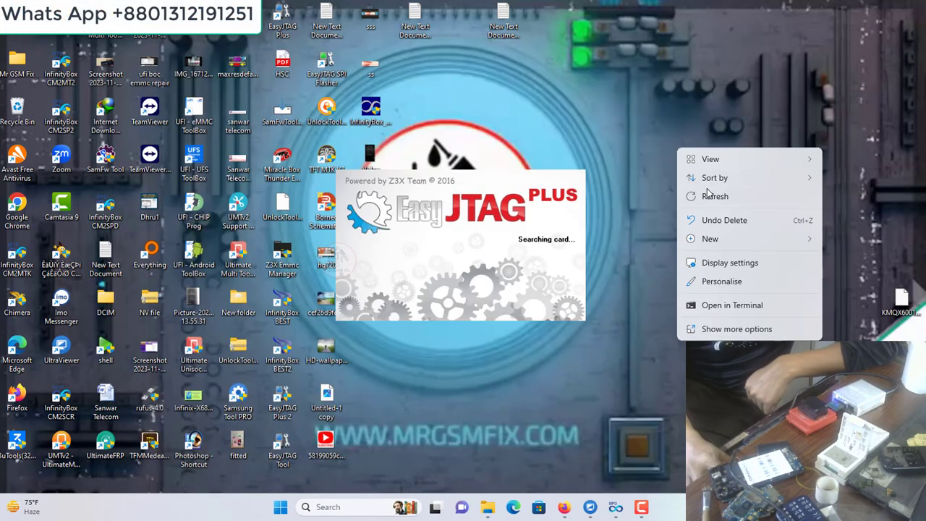
pyautogui.click(716, 194)
pyautogui.rightClick(671, 147)
pyautogui.click(694, 196)
pyautogui.rightClick(669, 139)
pyautogui.click(694, 188)
pyautogui.rightClick(669, 130)
pyautogui.click(706, 186)
pyautogui.rightClick(689, 145)
pyautogui.click(716, 195)
pyautogui.rightClick(668, 130)
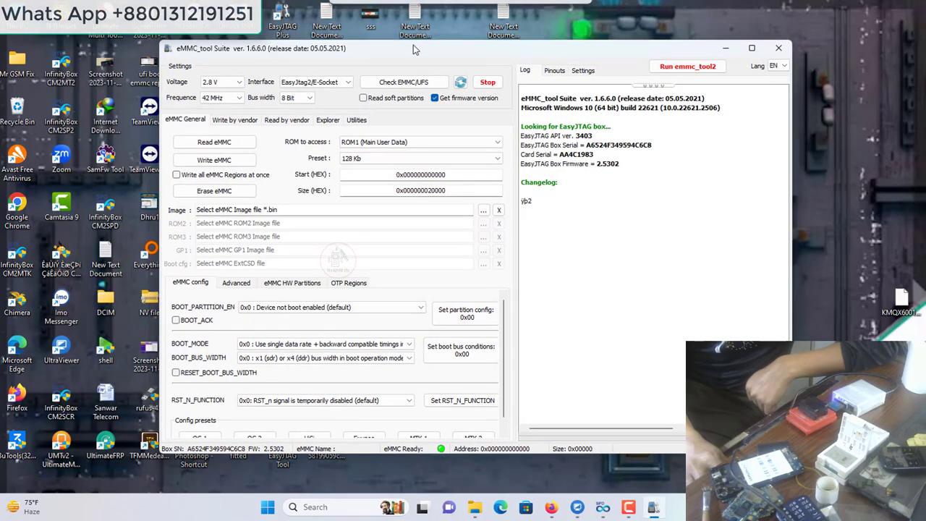
pyautogui.click(550, 72)
pyautogui.click(527, 73)
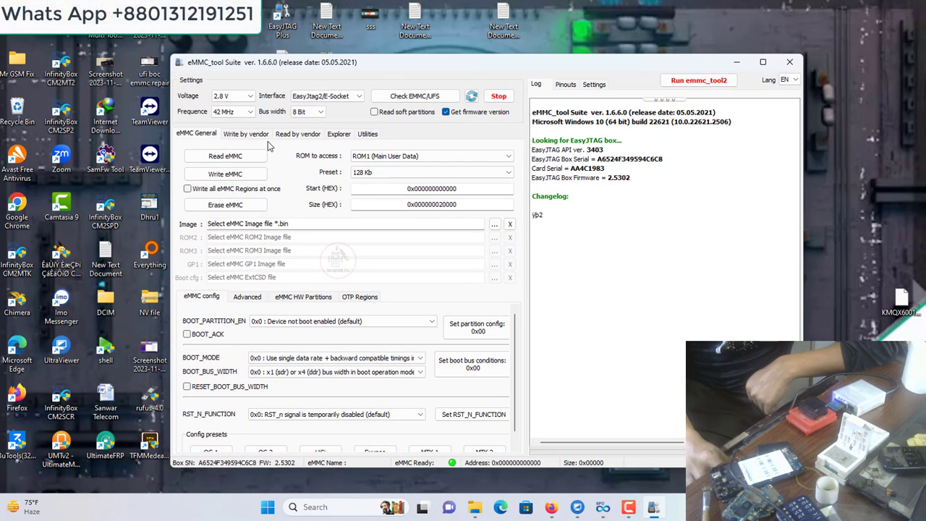
pyautogui.click(297, 134)
pyautogui.click(199, 135)
pyautogui.click(297, 134)
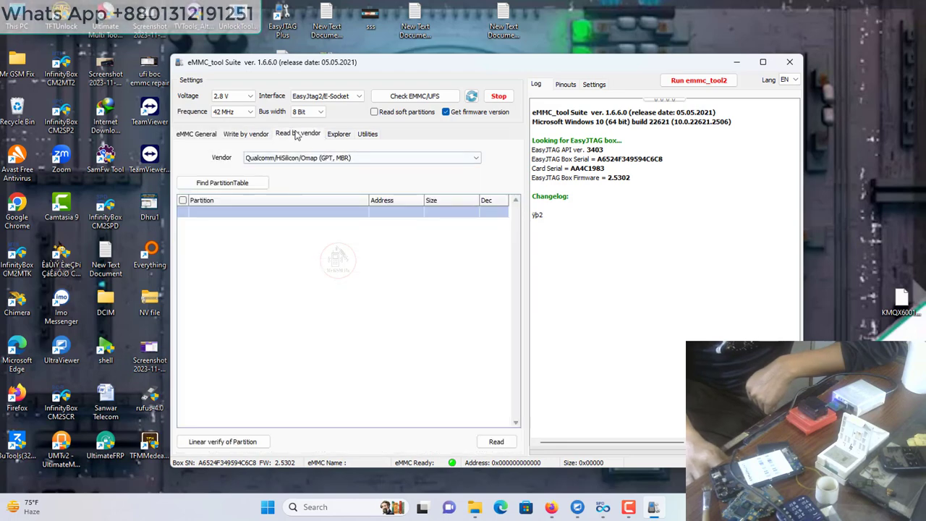
# Set up writing by vendor with Spreadtrum as the vendor.
pyautogui.click(249, 135)
pyautogui.click(293, 163)
pyautogui.click(232, 190)
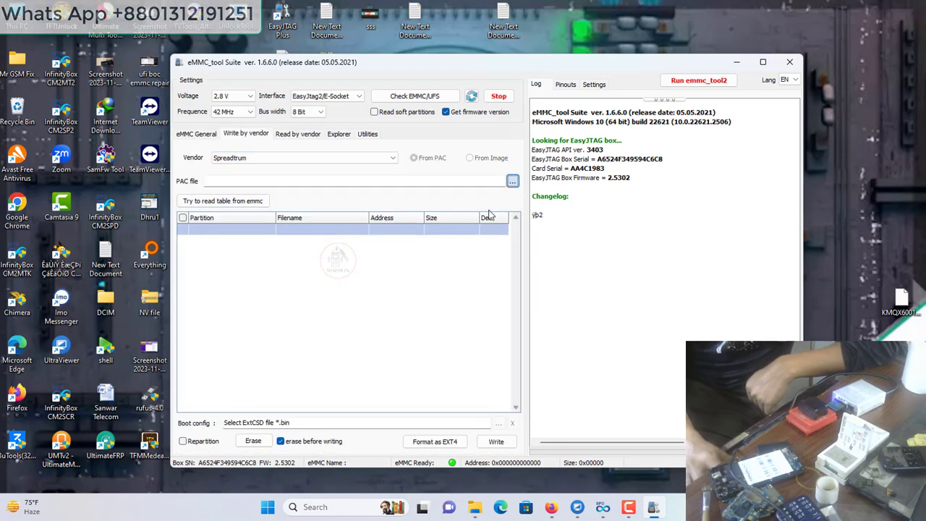
# Load the firmware file 7731_5.1_HY805A_SYMPHONY_V52_AS_V12.pac from the Symphony V52 firmware folder on drive Android (K:).
pyautogui.click(512, 181)
pyautogui.scroll(-1, 224, 242)
pyautogui.click(225, 240)
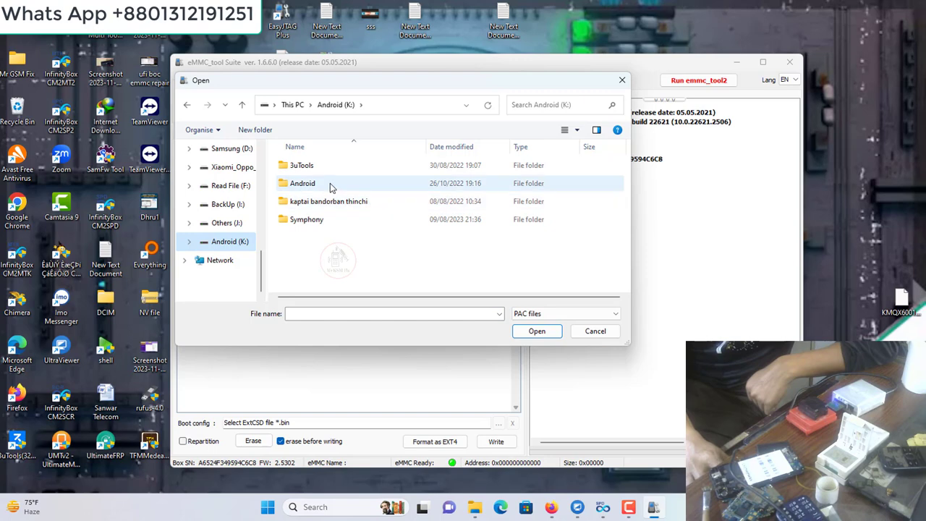
pyautogui.doubleClick(311, 223)
pyautogui.scroll(-1, 347, 217)
pyautogui.scroll(1, 311, 221)
pyautogui.scroll(-2, 321, 219)
pyautogui.scroll(2, 318, 210)
pyautogui.scroll(-2, 318, 209)
pyautogui.doubleClick(295, 248)
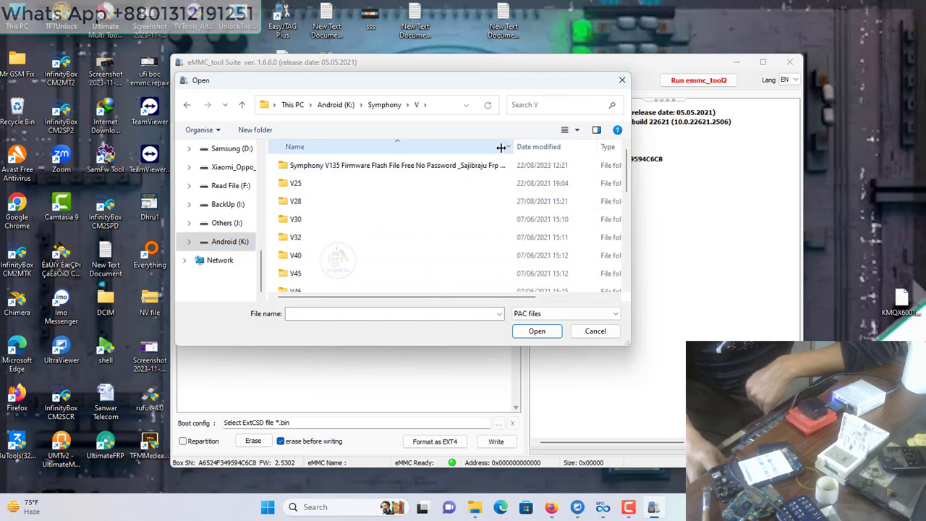
pyautogui.scroll(-2, 348, 246)
pyautogui.doubleClick(334, 257)
pyautogui.doubleClick(334, 165)
pyautogui.doubleClick(337, 165)
pyautogui.doubleClick(318, 153)
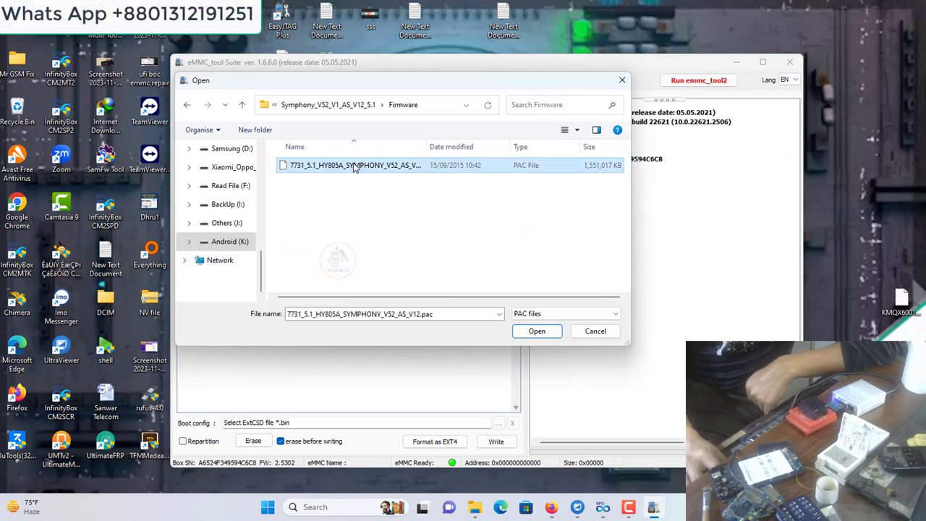
pyautogui.doubleClick(333, 165)
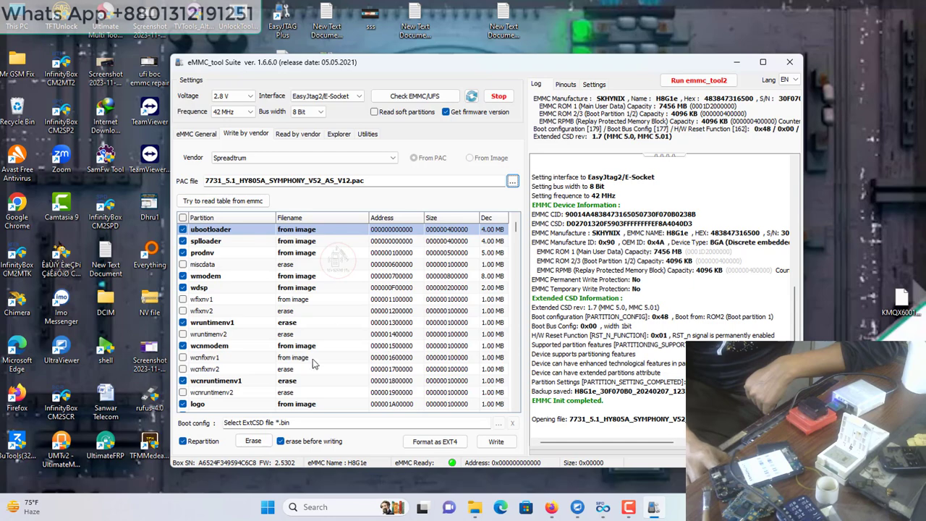
# Write the checked partitions of the loaded PAC firmware to the eMMC with repartition and erase before writing.
pyautogui.scroll(-3, 347, 325)
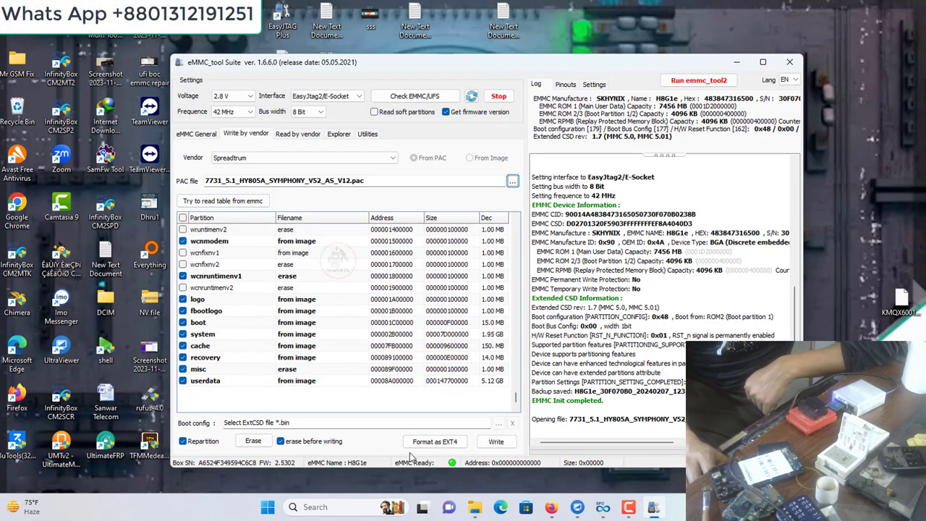
pyautogui.click(496, 442)
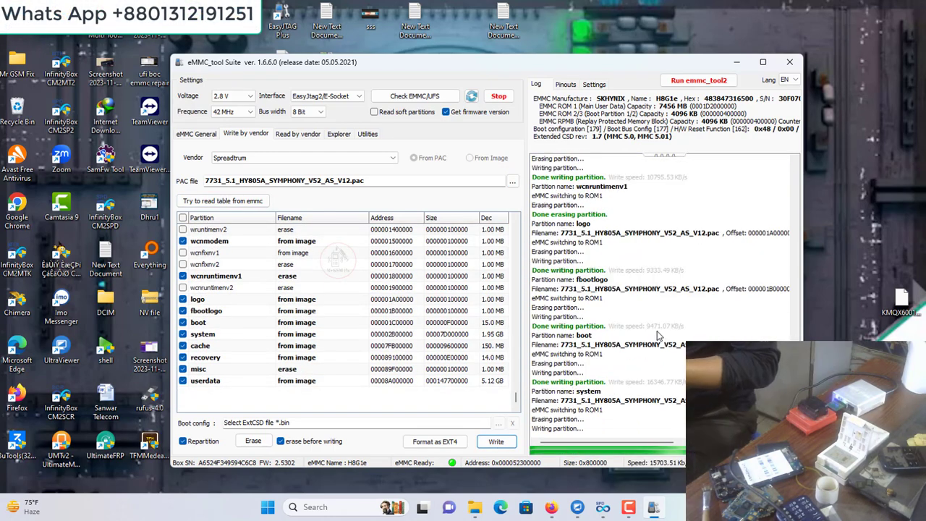